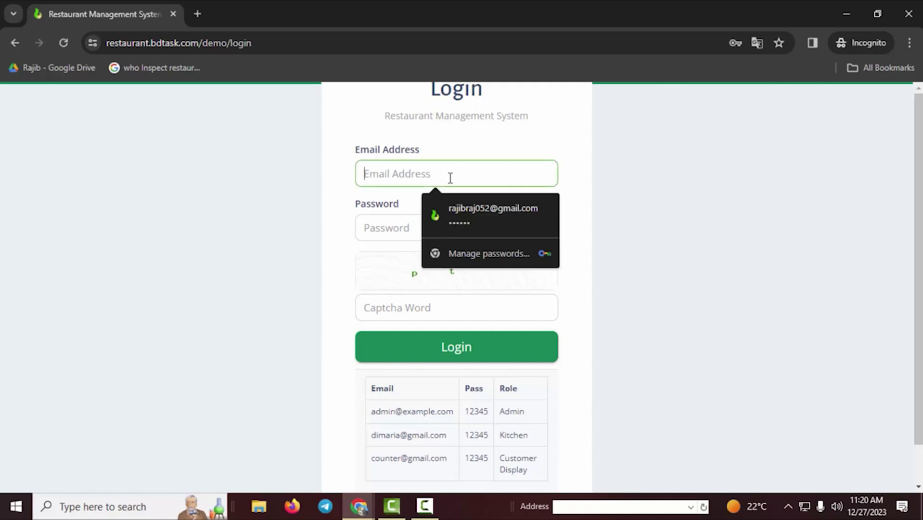
- Log in to the demo as admin using the demo credentials and the captcha word
left_click(575, 262)
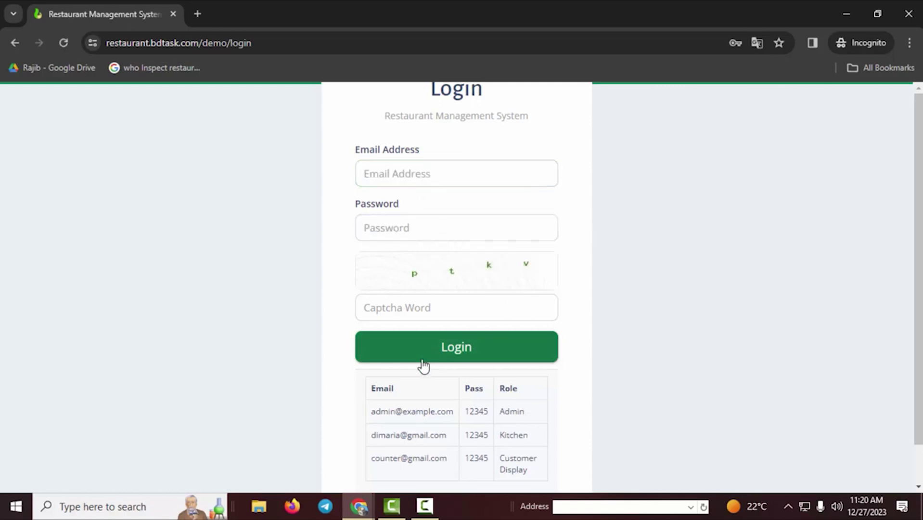
left_click(412, 413)
left_click(433, 314)
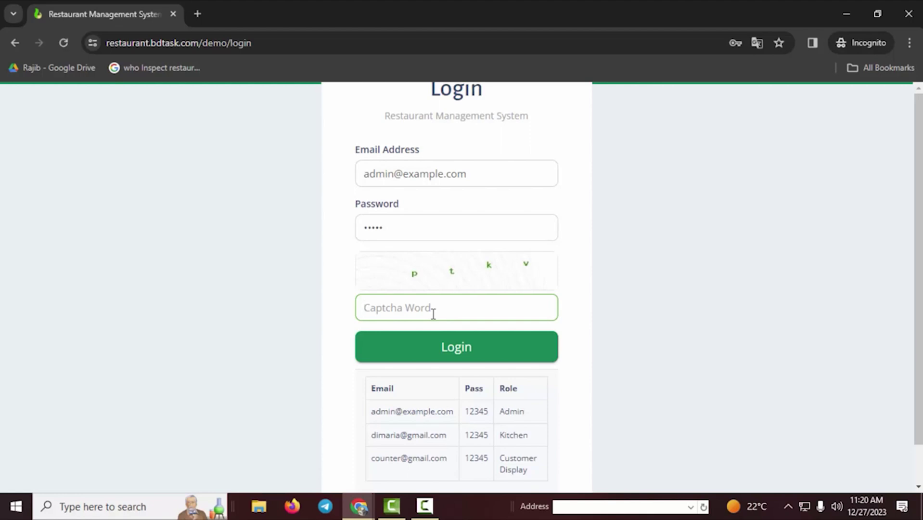
type("ptkv")
left_click(435, 353)
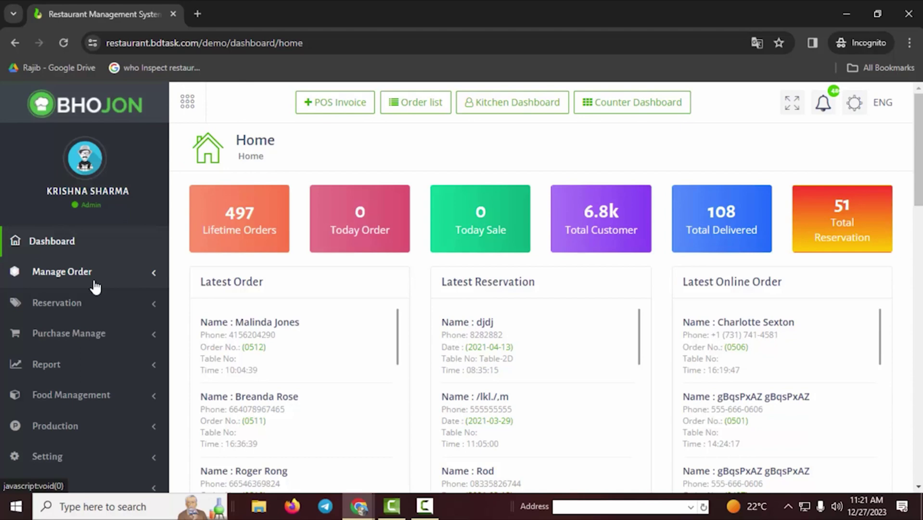
- Open the Reservation list, Add Booking, Unavailable Day and Reservation Setting pages in separate browser tabs
left_click(82, 314)
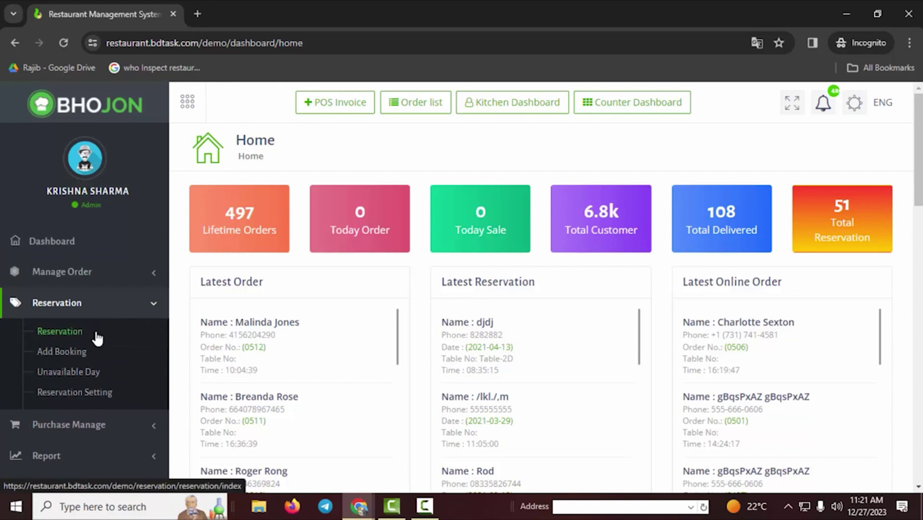
scroll(102, 308, "down", 1)
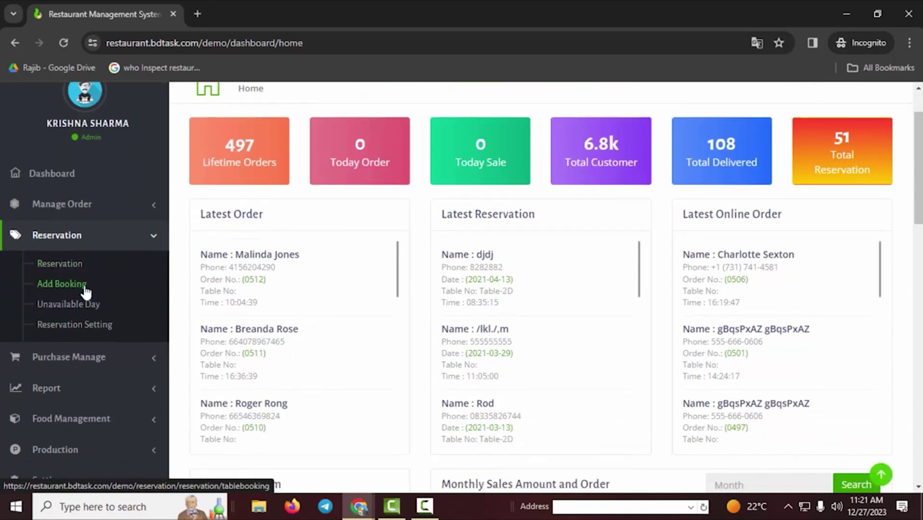
right_click(73, 264)
left_click(114, 279)
right_click(66, 282)
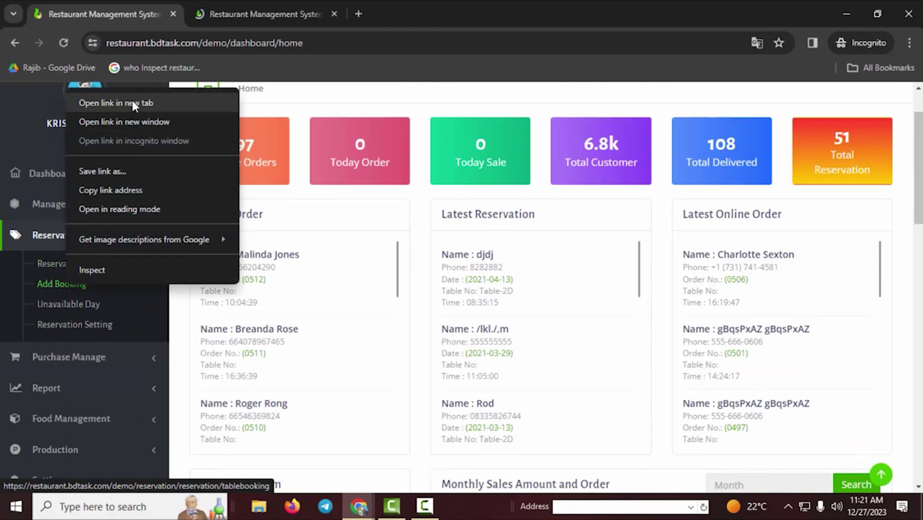
left_click(131, 101)
right_click(75, 303)
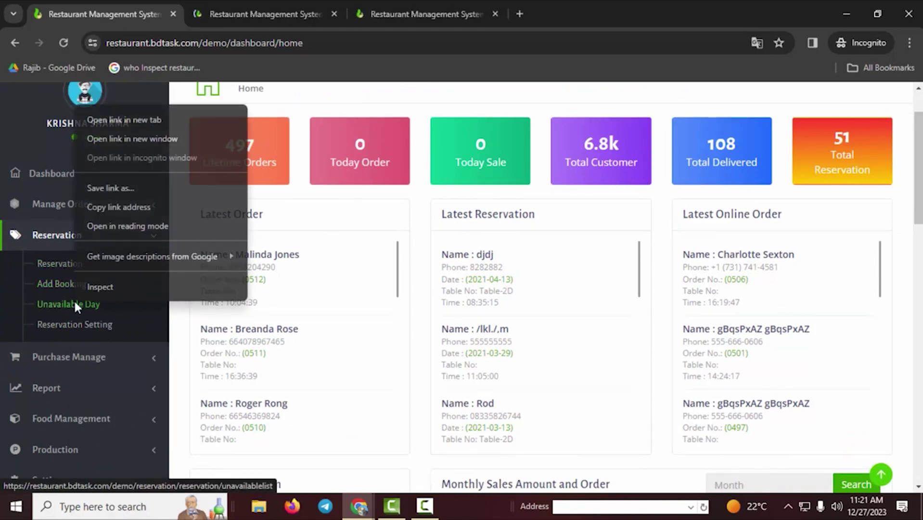
left_click(161, 121)
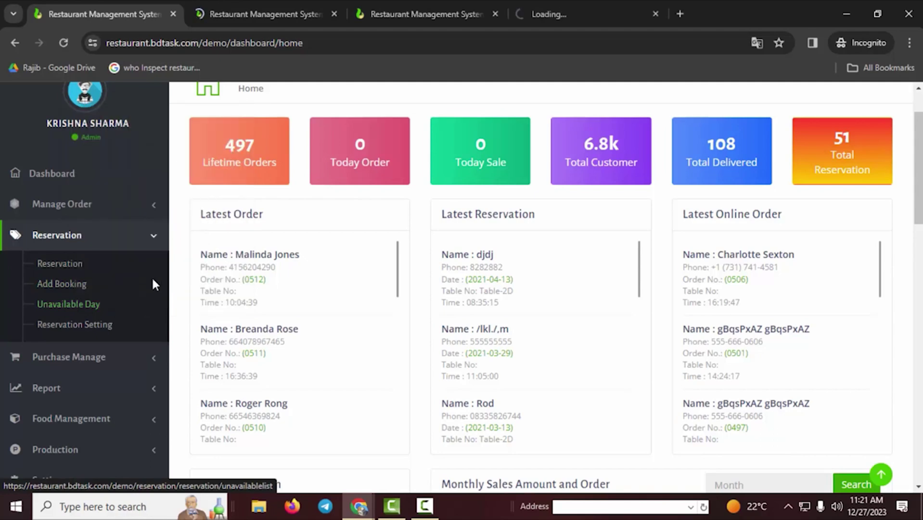
right_click(69, 323)
left_click(146, 140)
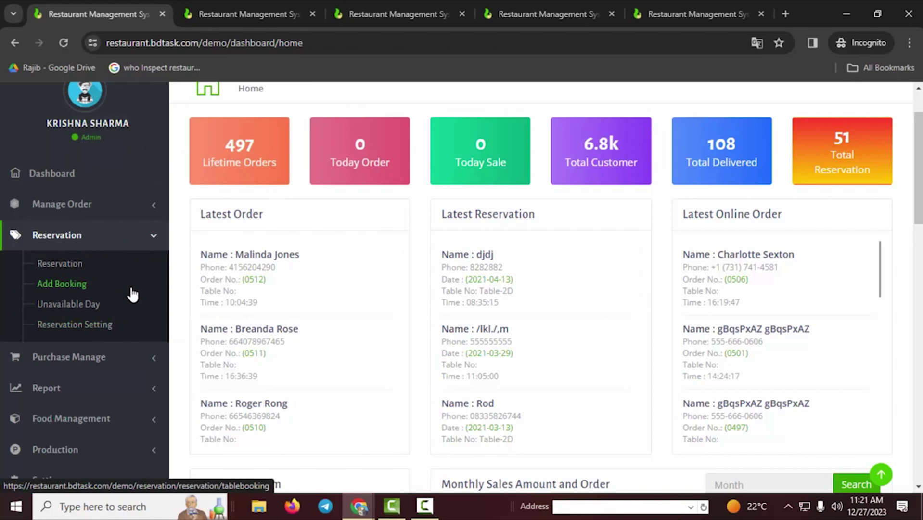
- Check the Reservation Setting opening time 15:20:15 and closing time 04:55:00 without changing them
left_click(662, 20)
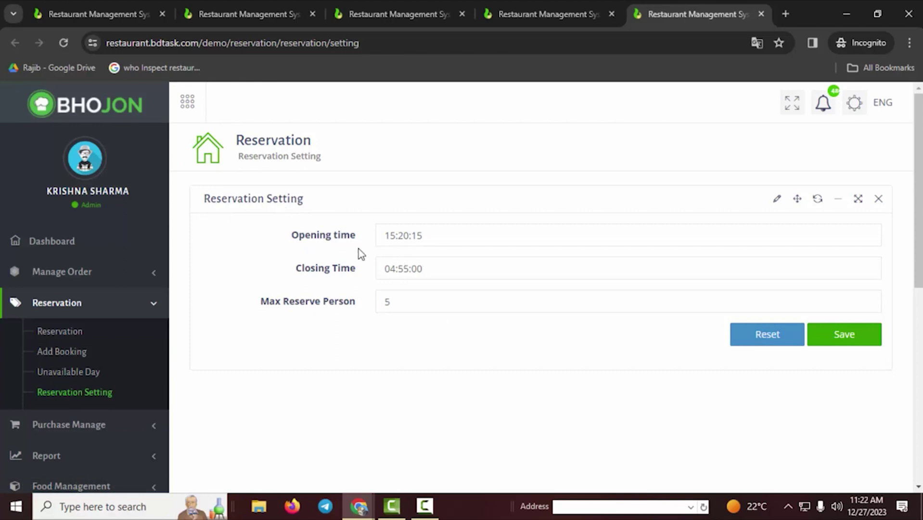
left_click(478, 236)
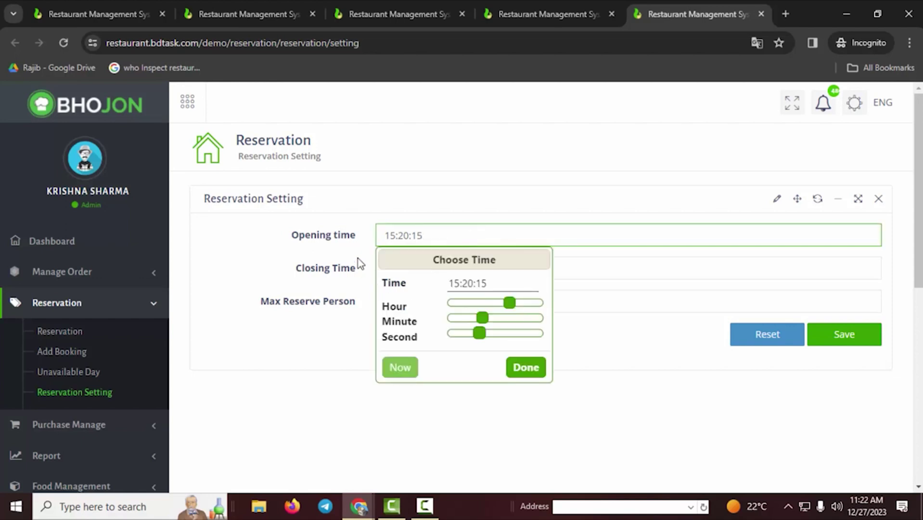
left_click(628, 305)
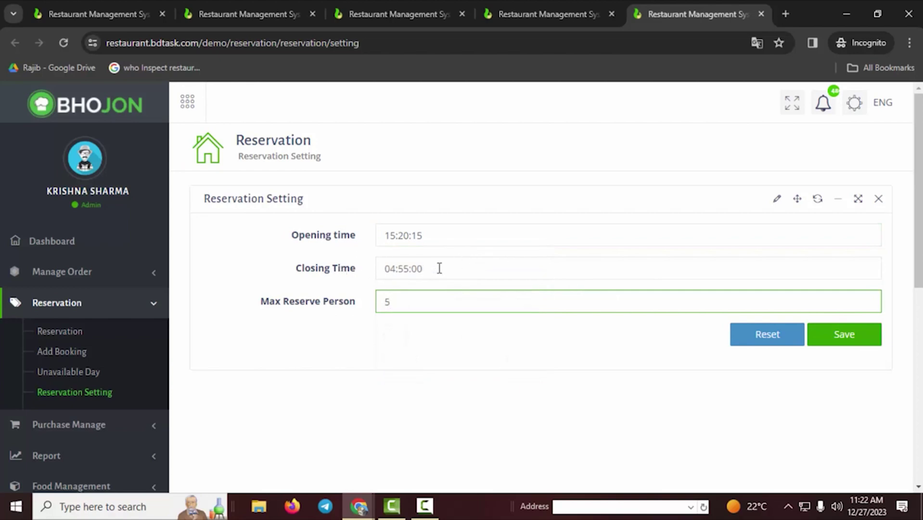
left_click(440, 268)
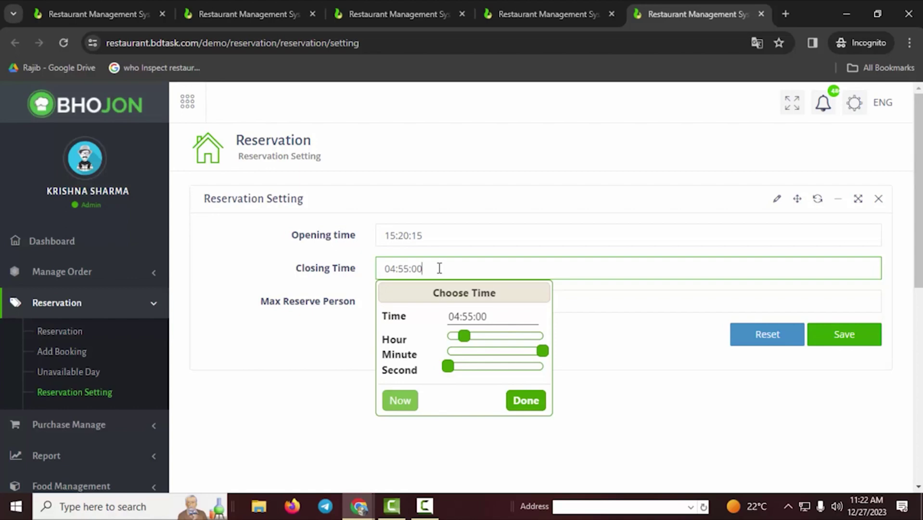
left_click(594, 325)
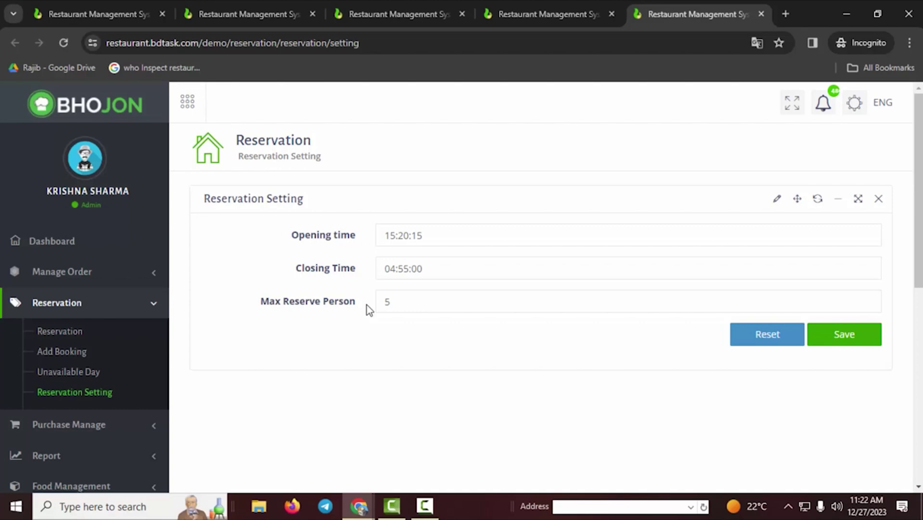
- Change Max Reserve Person to 10, then set it back to 5
left_click_drag(400, 302, 373, 307)
type("10")
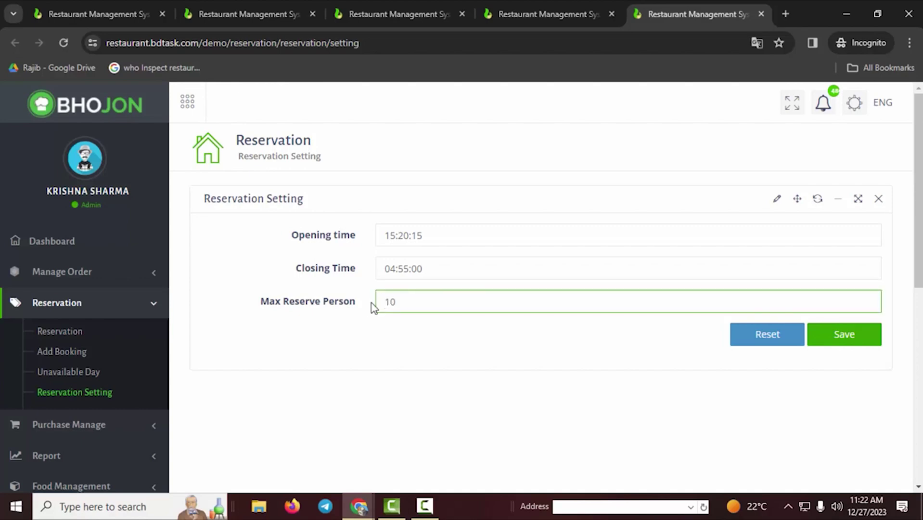
left_click(440, 347)
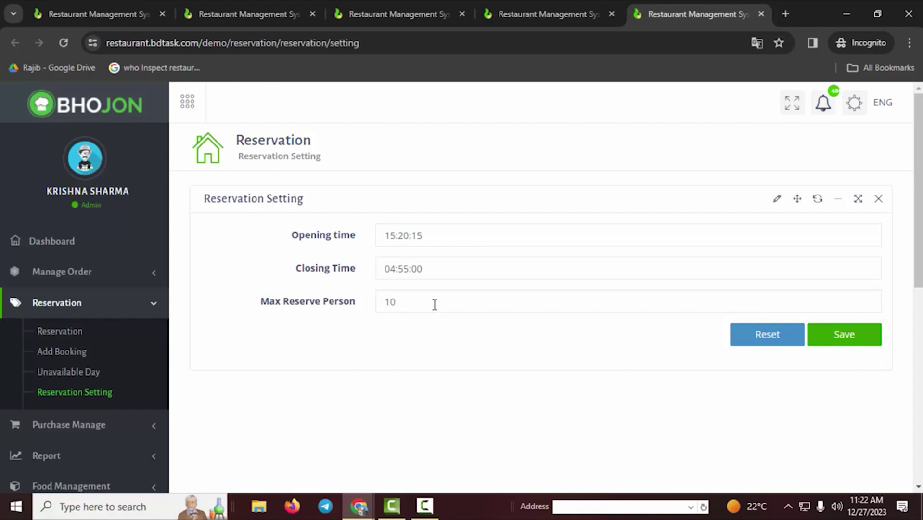
left_click_drag(425, 301, 384, 301)
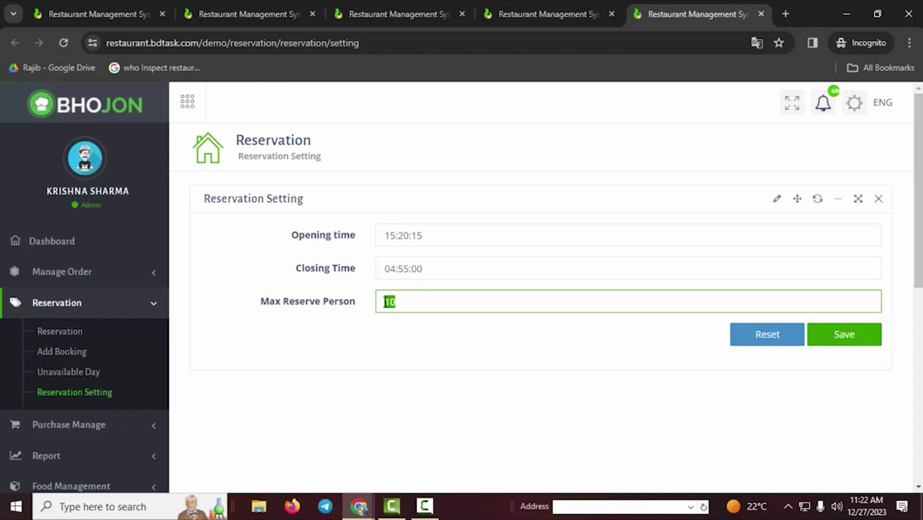
key("End")
key("BackSpace")
key("BackSpace")
type("1")
key("BackSpace")
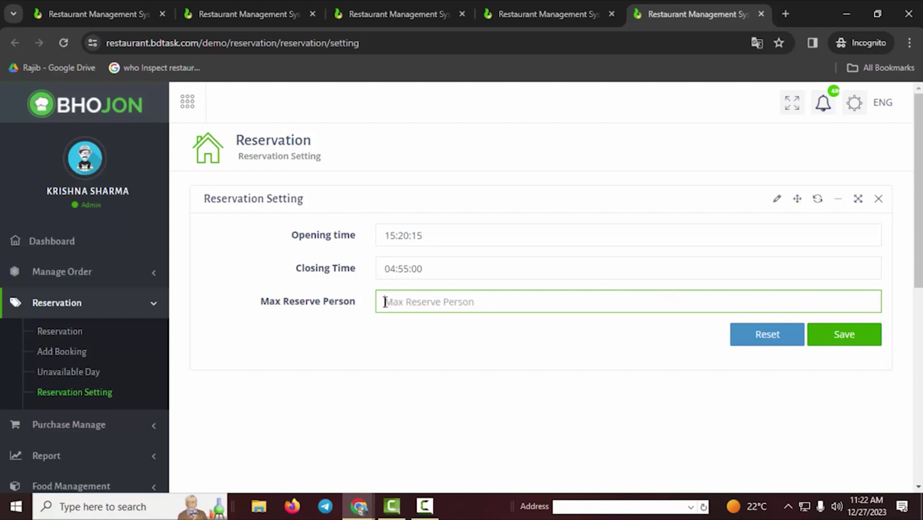
type("5")
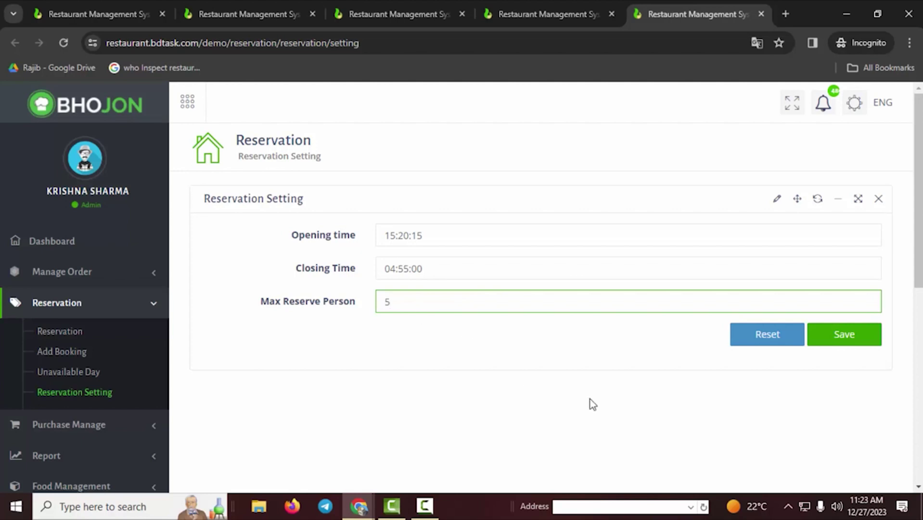
left_click(856, 345)
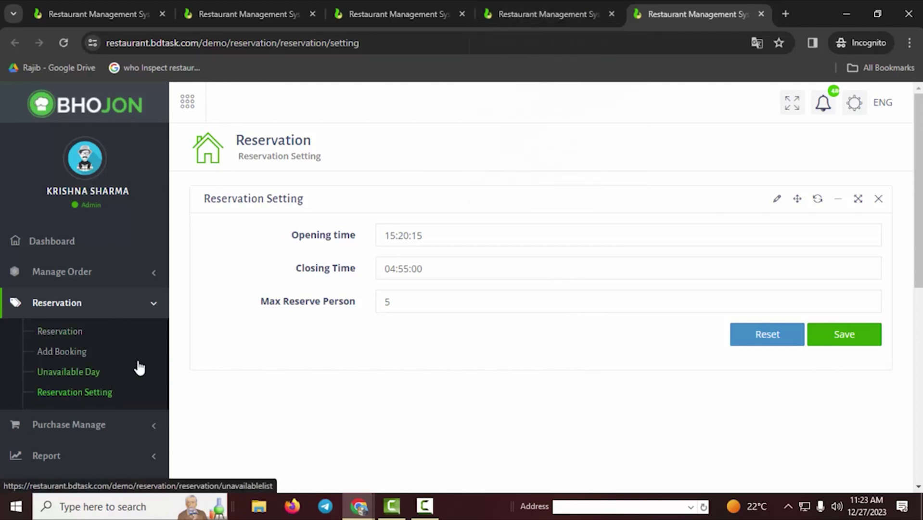
- Start a new unavailable day for 2023-12-29 with start time 21:00:00
left_click(535, 13)
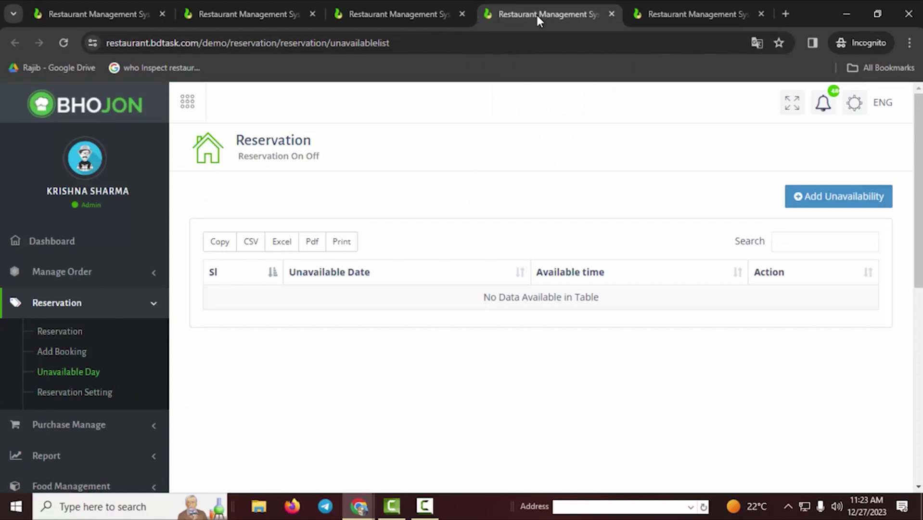
left_click(833, 207)
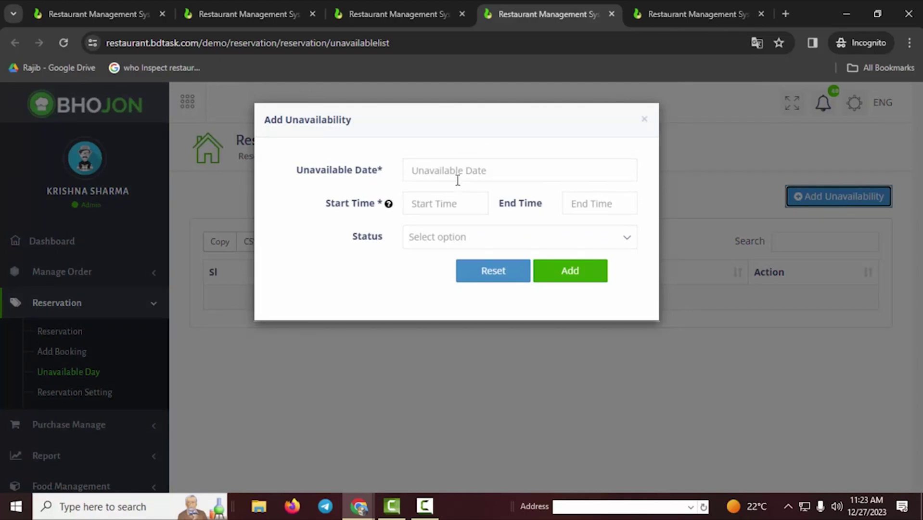
left_click(457, 172)
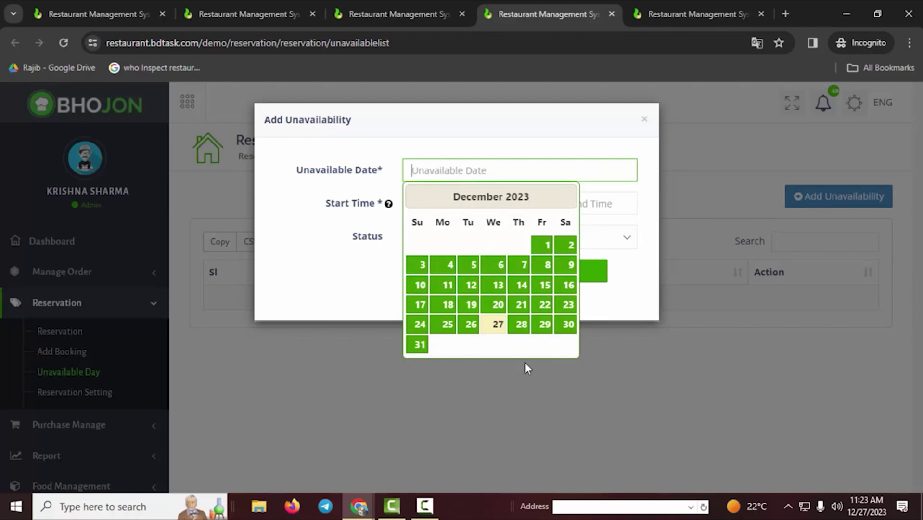
left_click(545, 326)
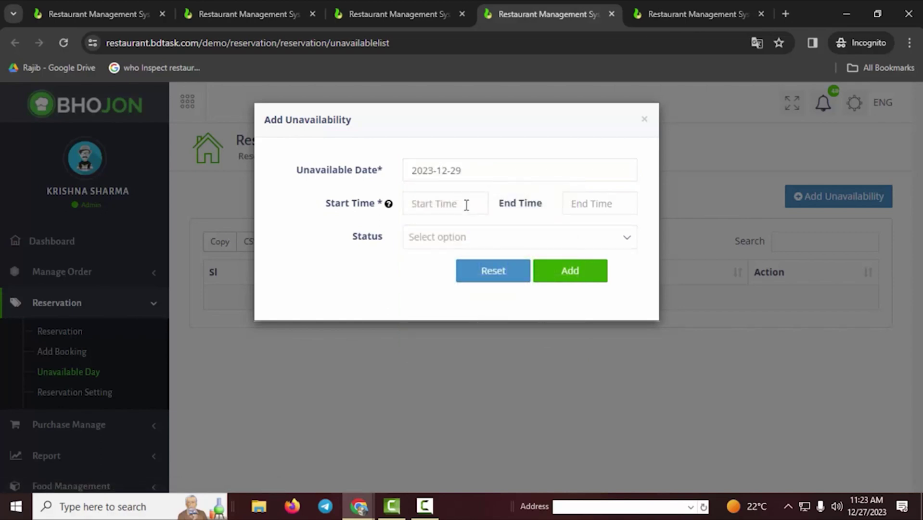
left_click(467, 205)
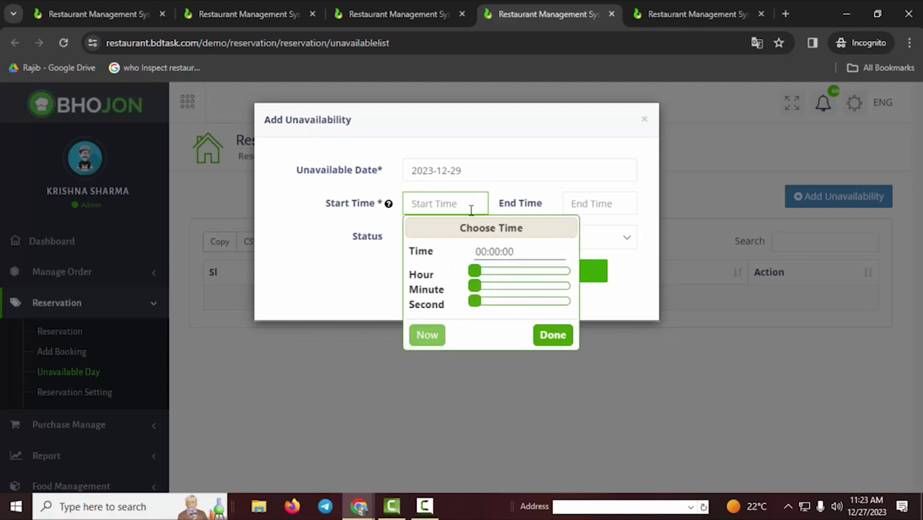
left_click(561, 271)
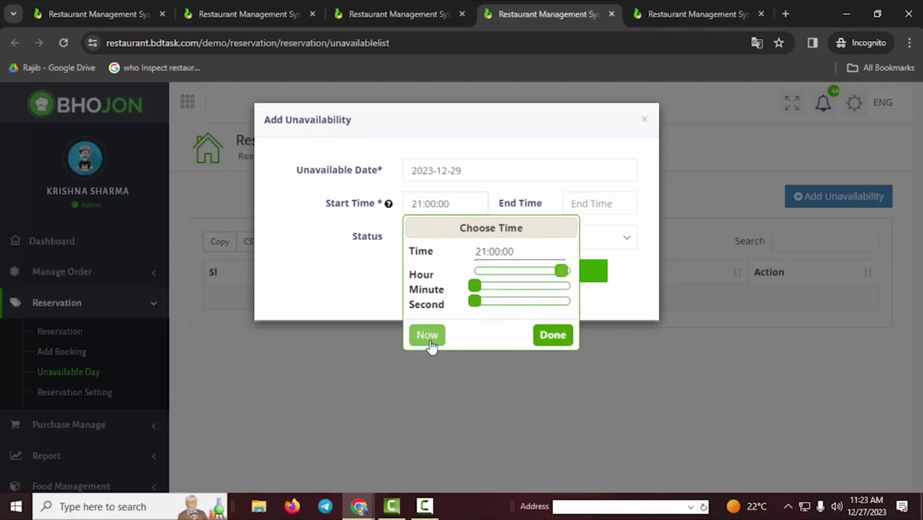
left_click(322, 296)
- Set the unavailability status to Inactive and close the form without adding it
left_click(606, 204)
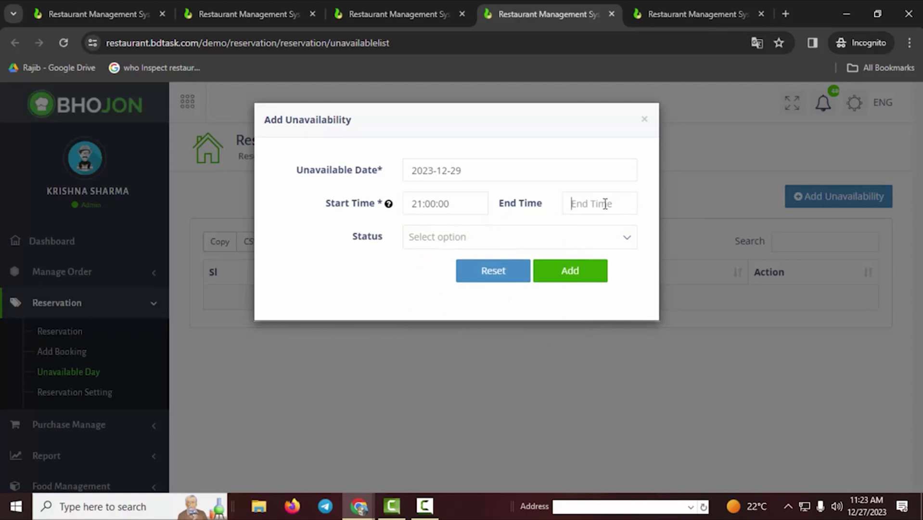
left_click(503, 240)
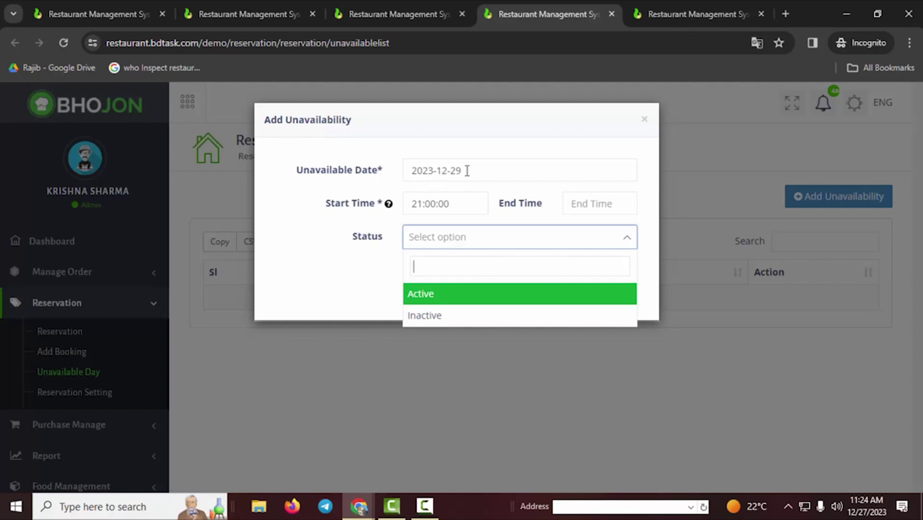
left_click(431, 316)
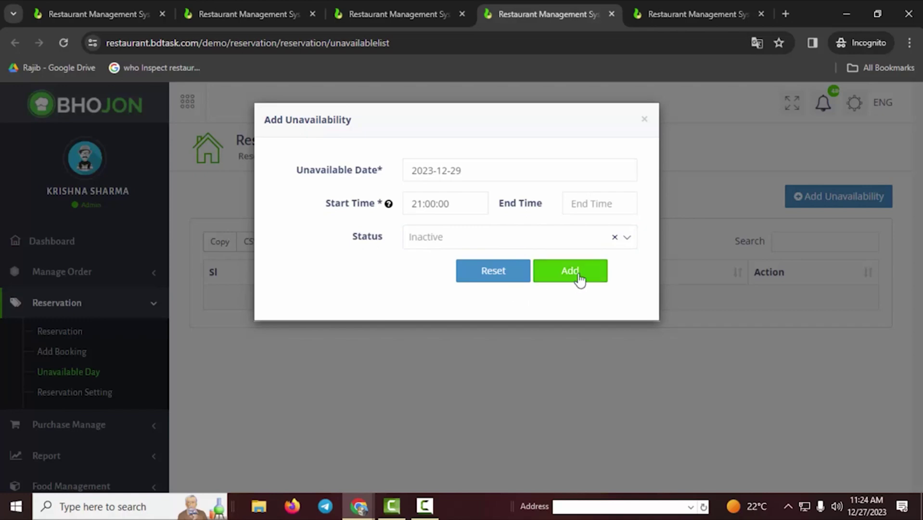
left_click(704, 347)
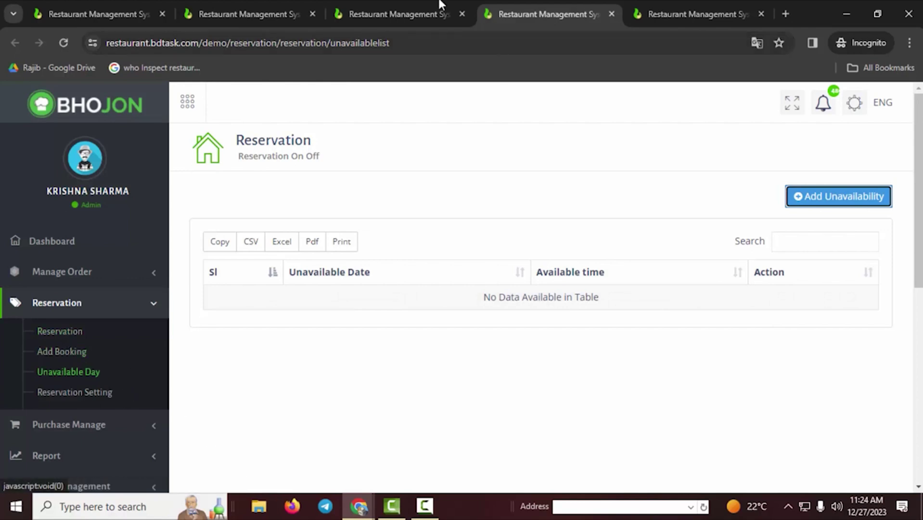
- Start a new reservation dated 31-12-2023 at 20:00:00 in the Book a Table form
left_click(238, 11)
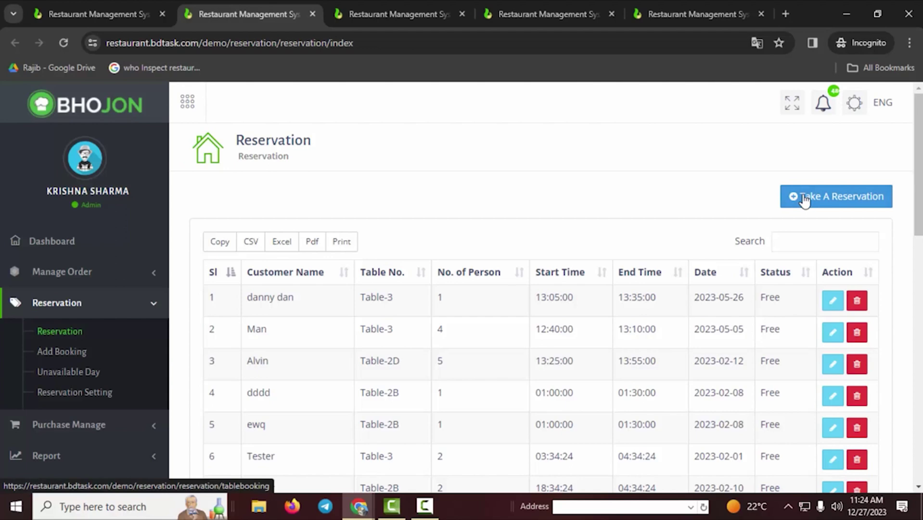
left_click(852, 199)
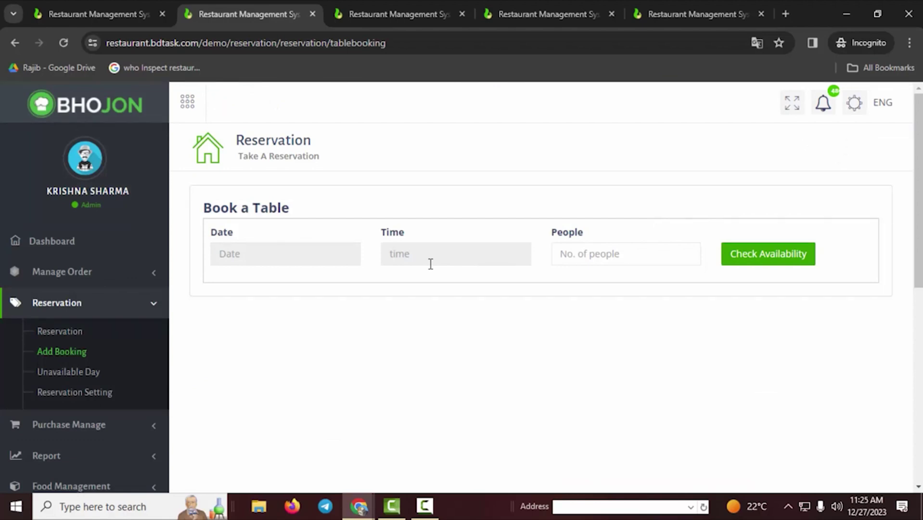
left_click(307, 252)
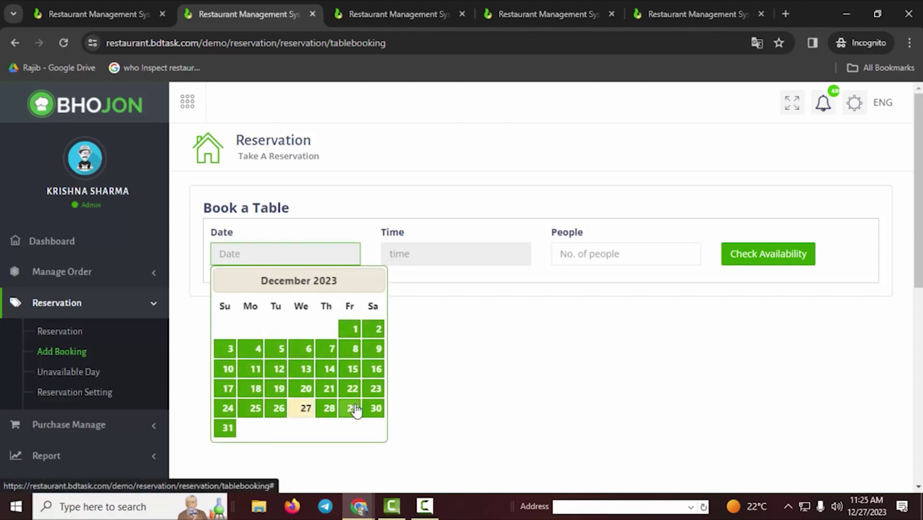
left_click(231, 431)
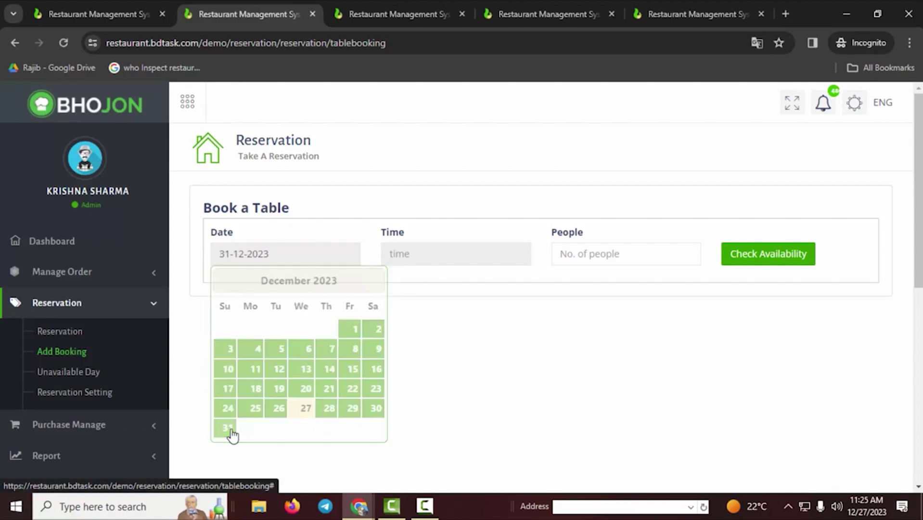
left_click(456, 253)
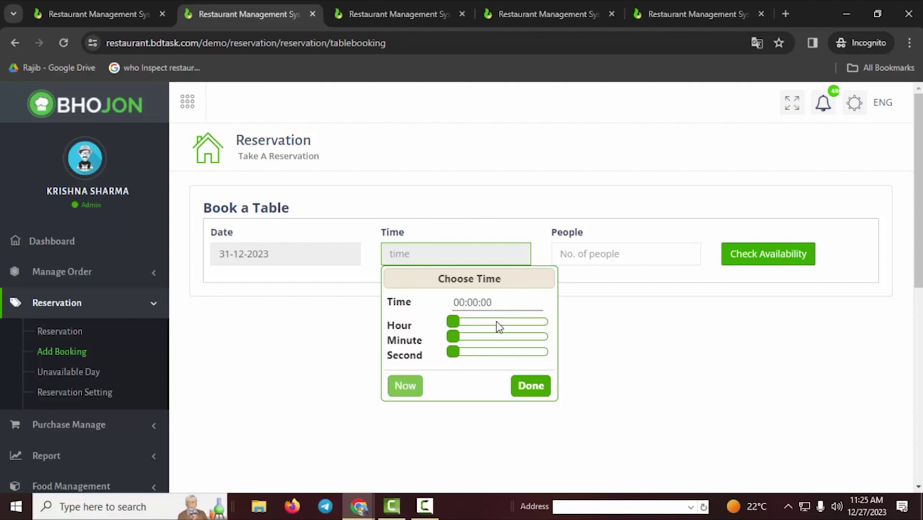
left_click(528, 322)
left_click(536, 322)
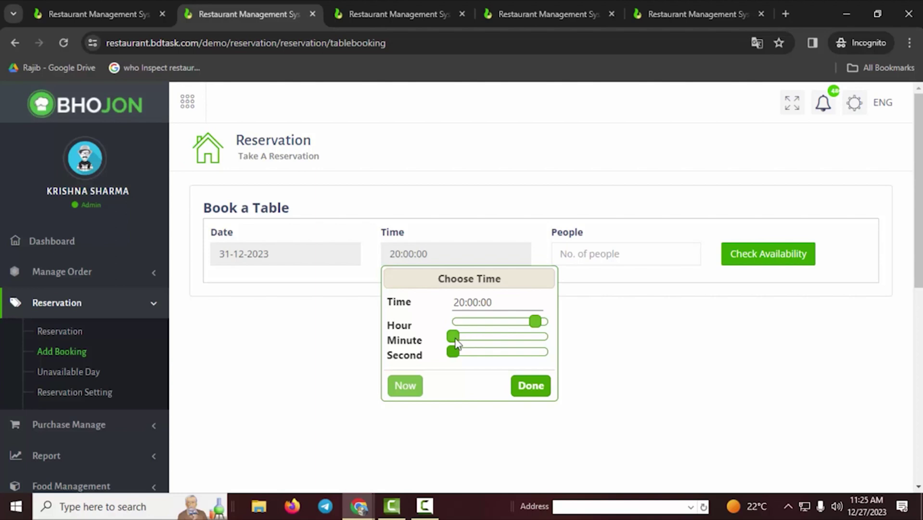
left_click_drag(455, 337, 454, 336)
left_click(528, 390)
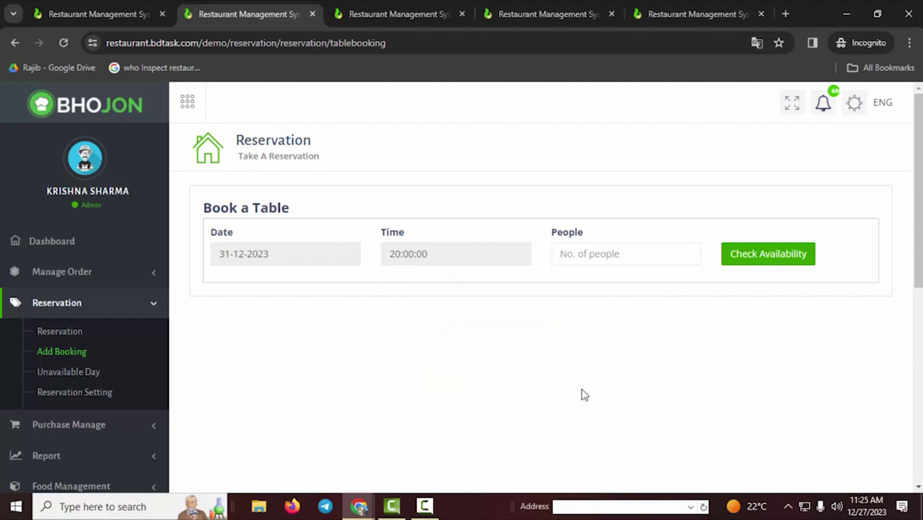
left_click(604, 257)
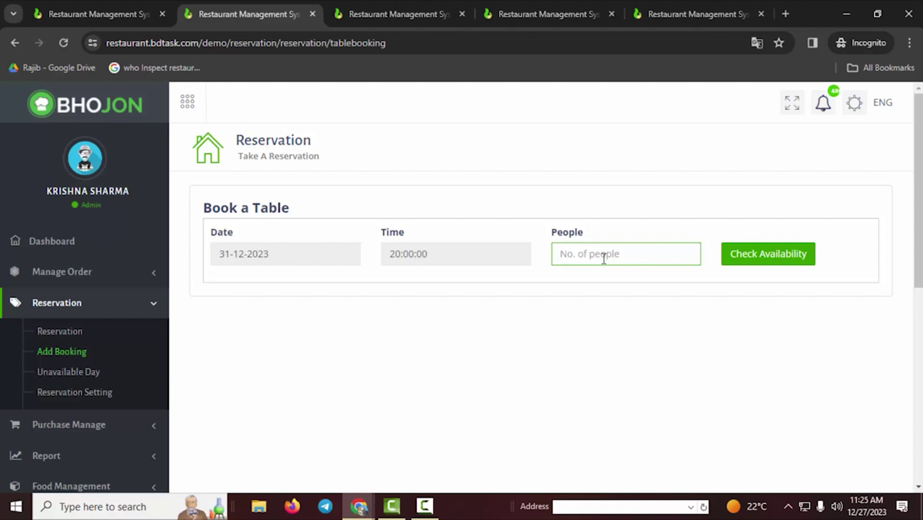
- Change Max Reserve Person in Reservation Setting from 5 to 10
left_click(673, 14)
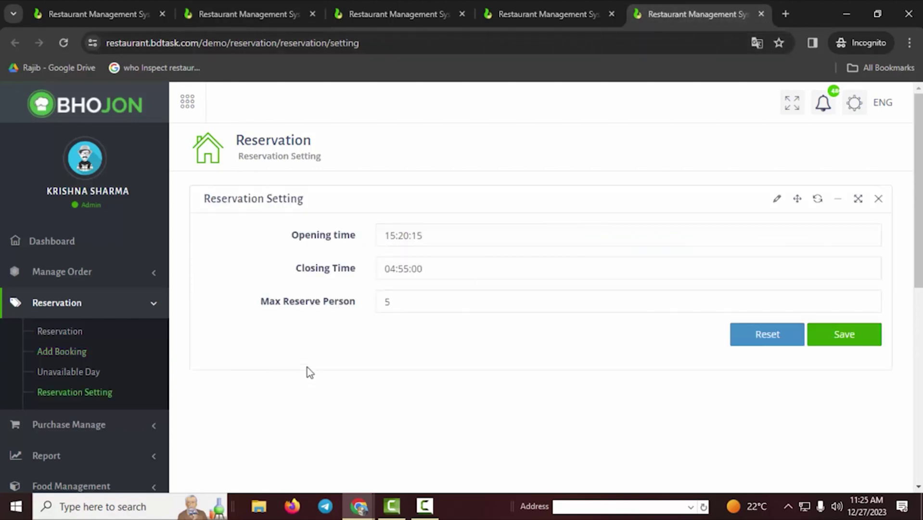
double_click(387, 302)
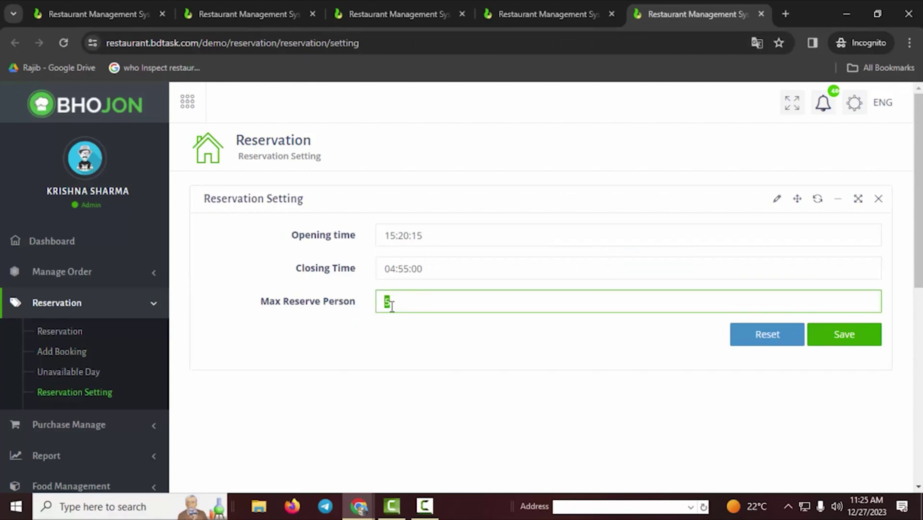
left_click(406, 303)
key("BackSpace")
type("10")
- Try 10 people in Book a Table, then revert Max Reserve Person to 5
left_click(345, 5)
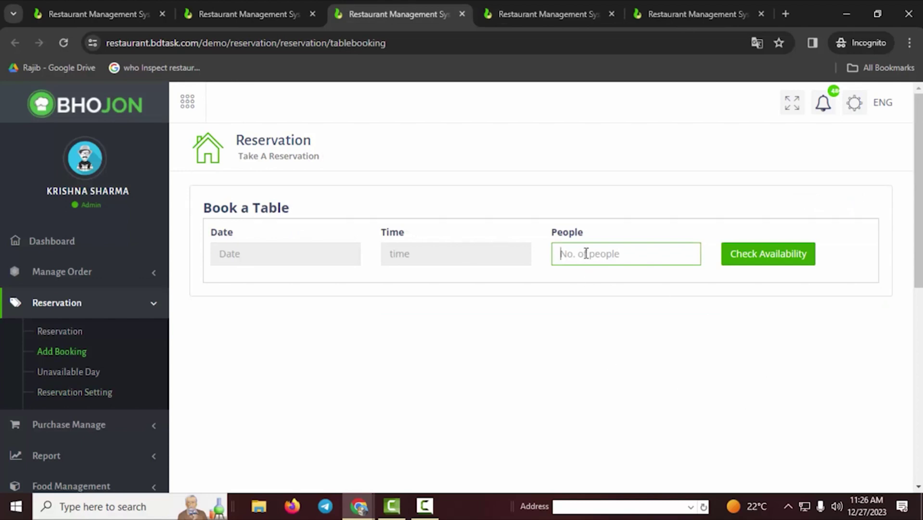
type("10")
key("BackSpace")
key("BackSpace")
left_click(670, 10)
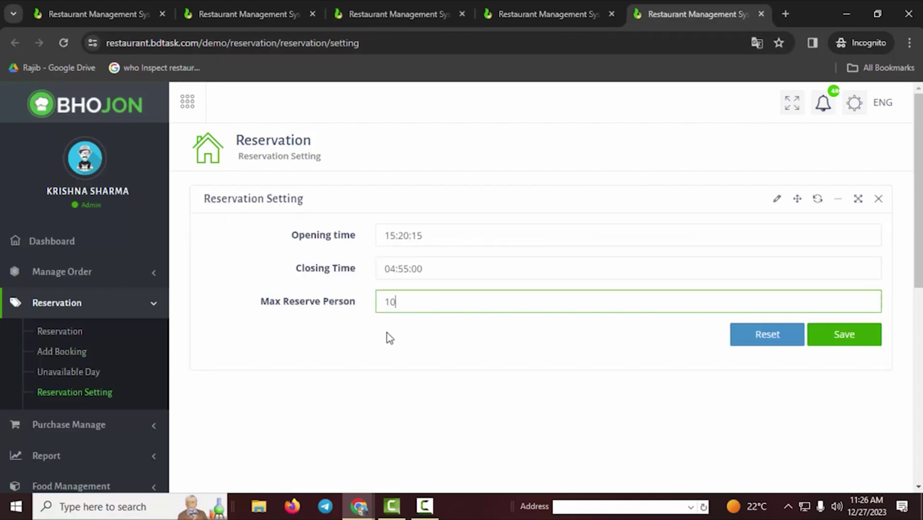
key("BackSpace")
key("BackSpace")
type("5")
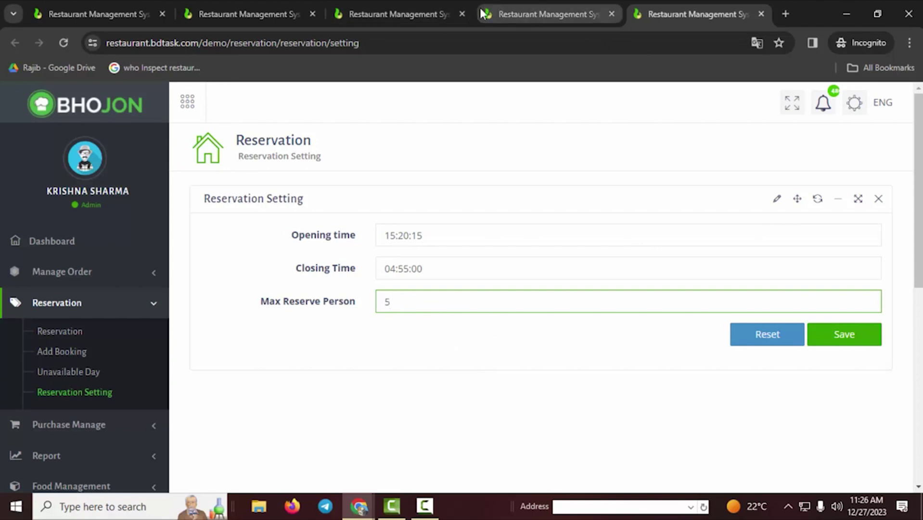
- Enter 5 people, check table availability, and open the booking form for table 55
left_click(275, 7)
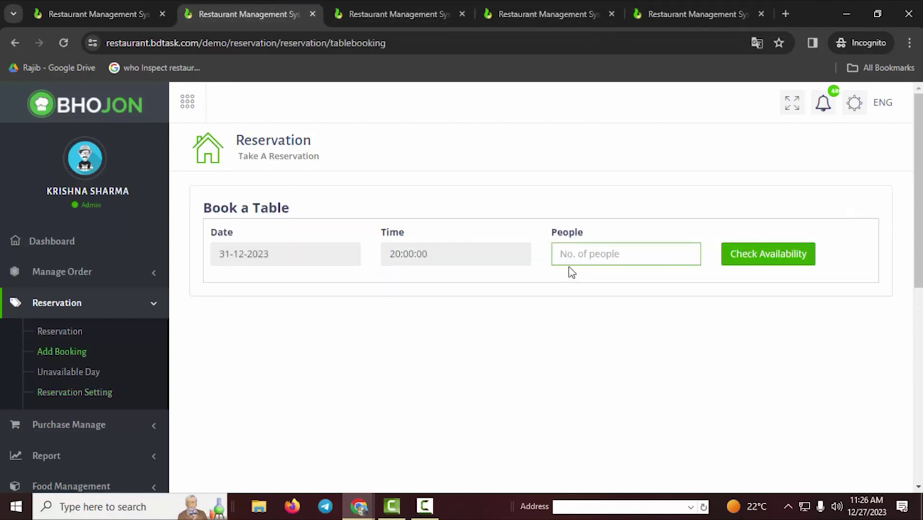
type("5")
left_click(762, 265)
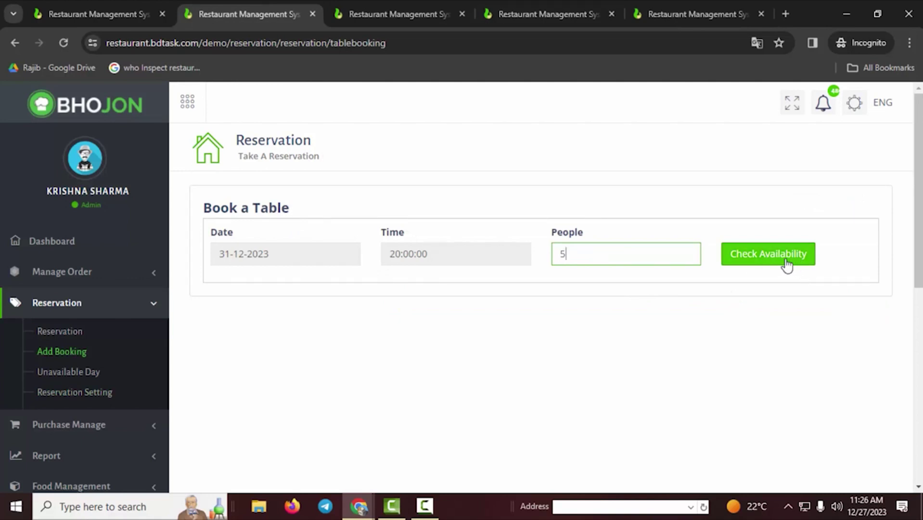
left_click(759, 264)
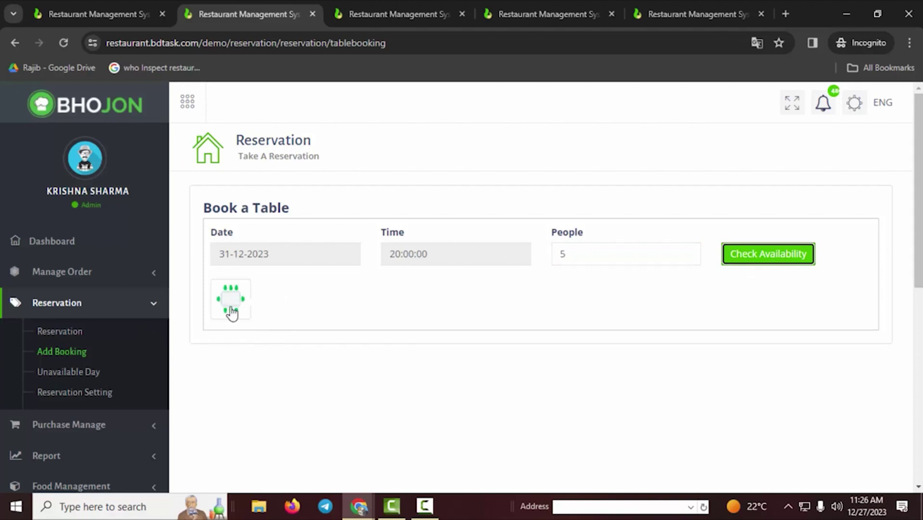
left_click(231, 312)
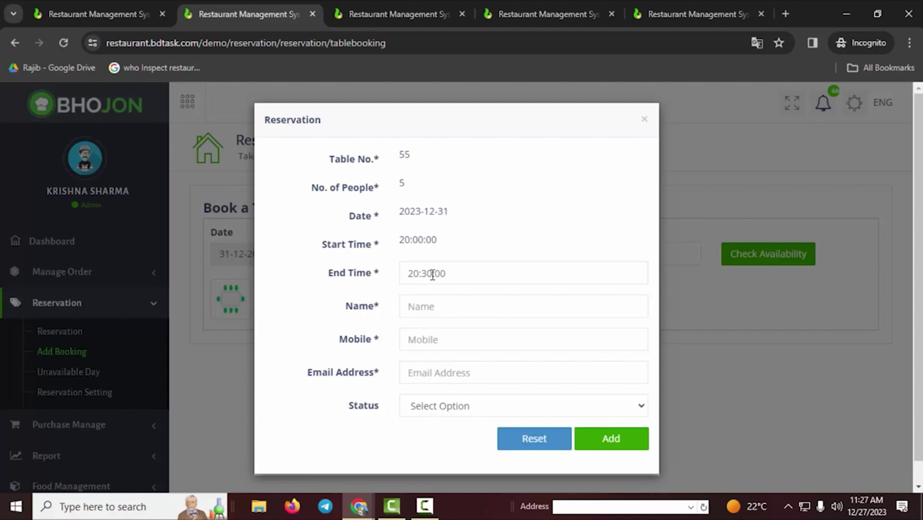
- Keep end time 20:30:00 and enter the guest's full name, mobile number and e-mail address
left_click(432, 275)
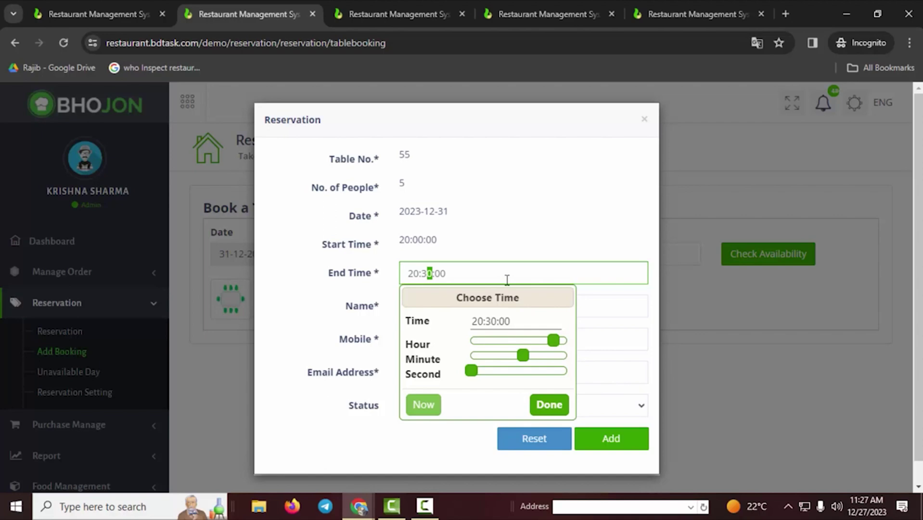
left_click(594, 356)
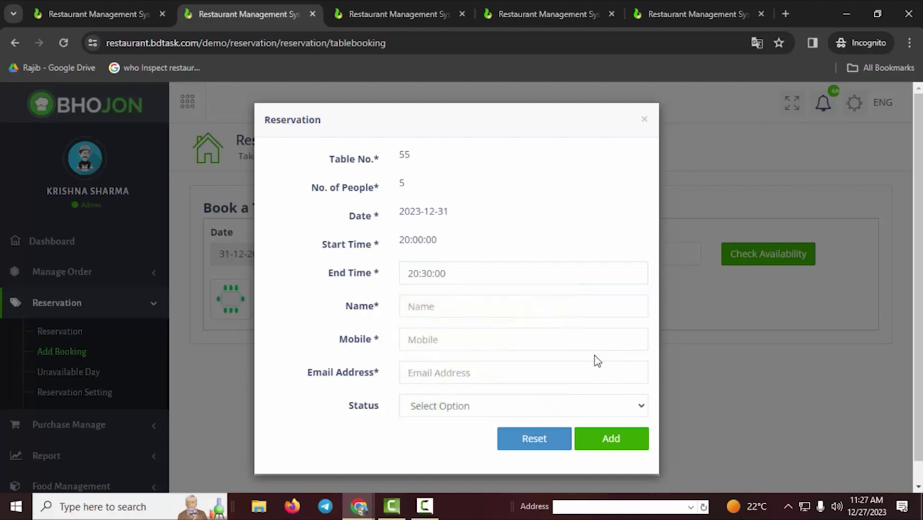
left_click(451, 309)
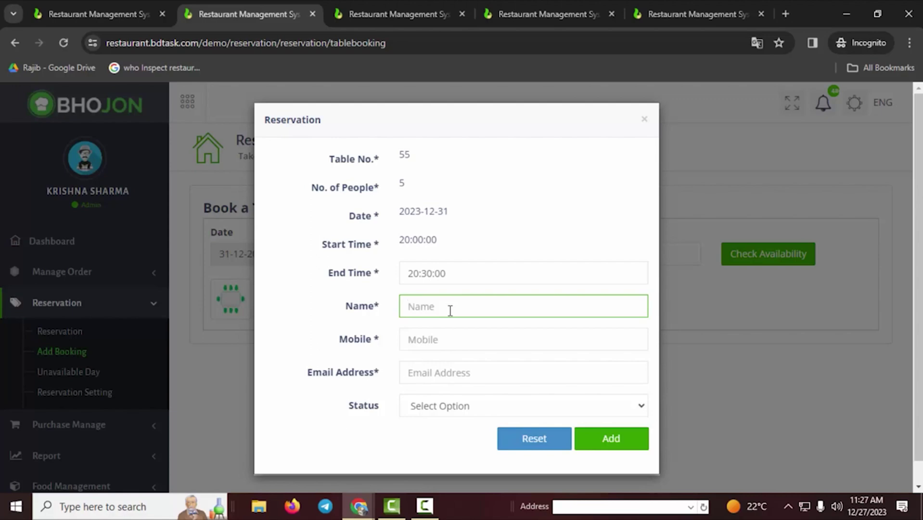
left_click(468, 345)
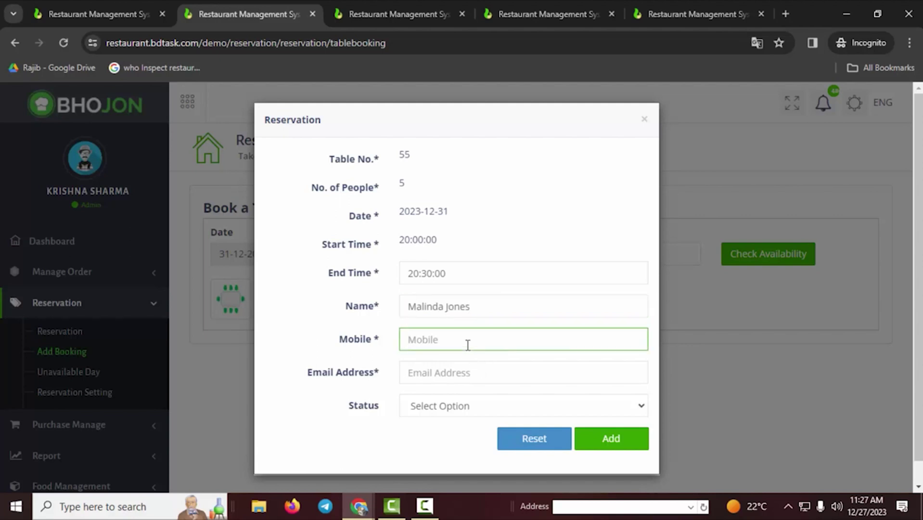
left_click(465, 374)
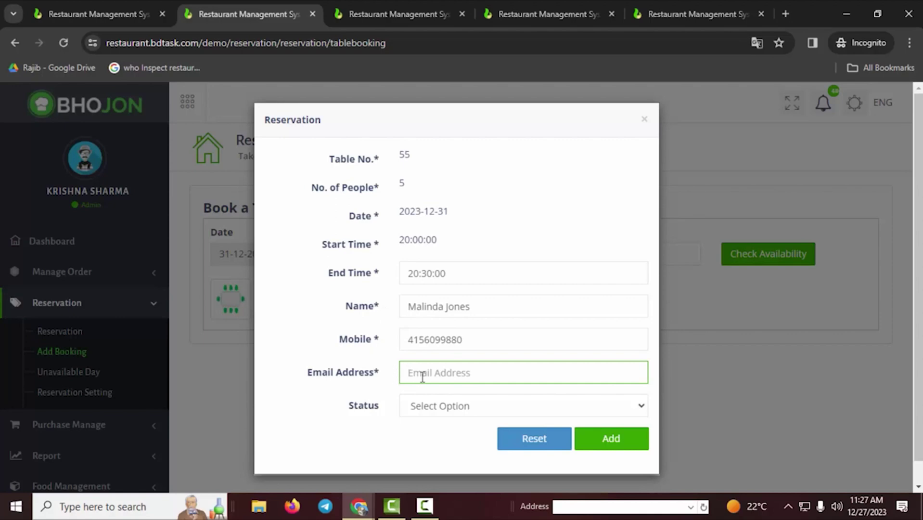
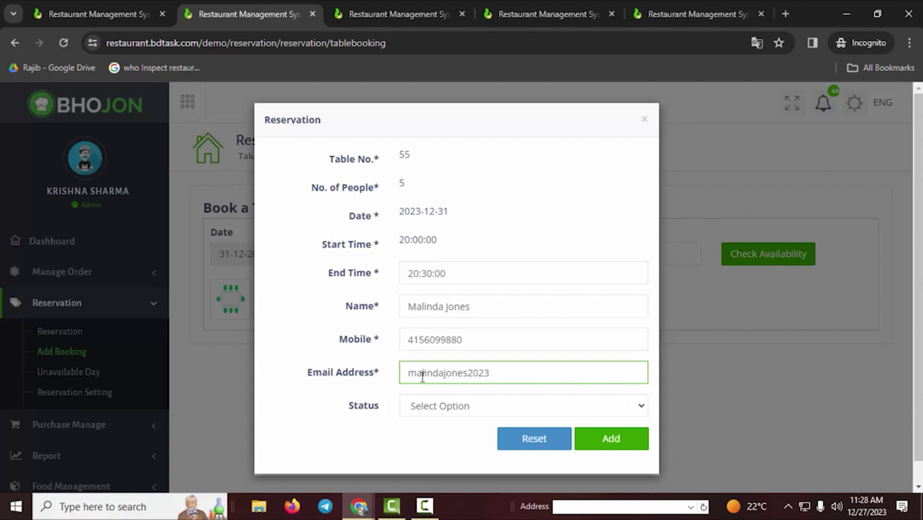
- Choose Booked from the table 55 reservation's Status dropdown
left_click(422, 411)
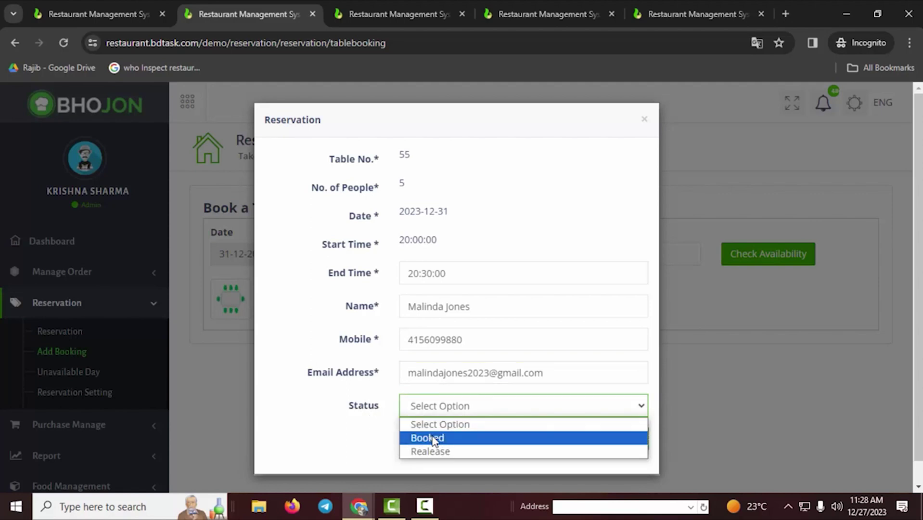
left_click(426, 412)
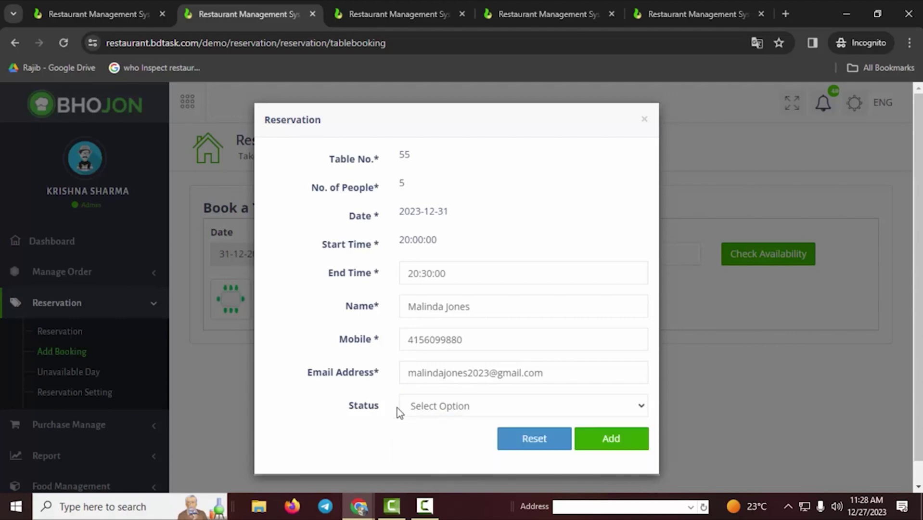
left_click(429, 410)
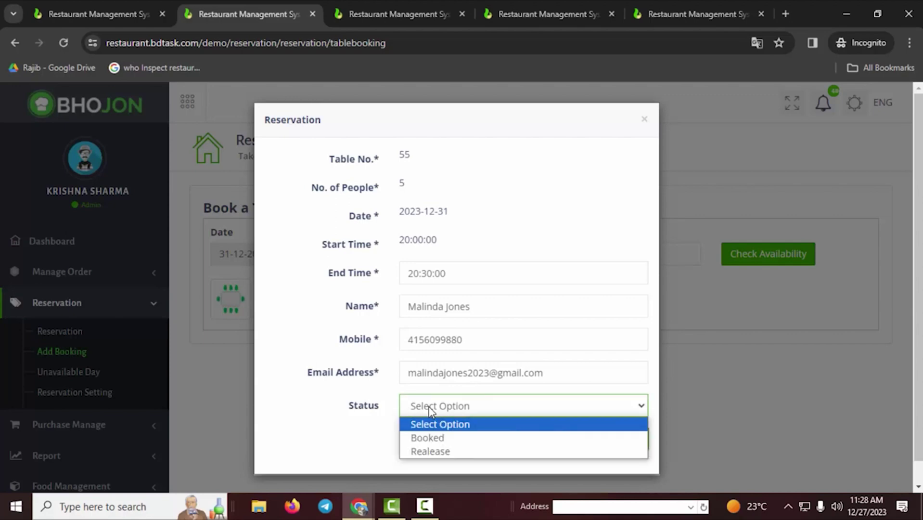
left_click(428, 438)
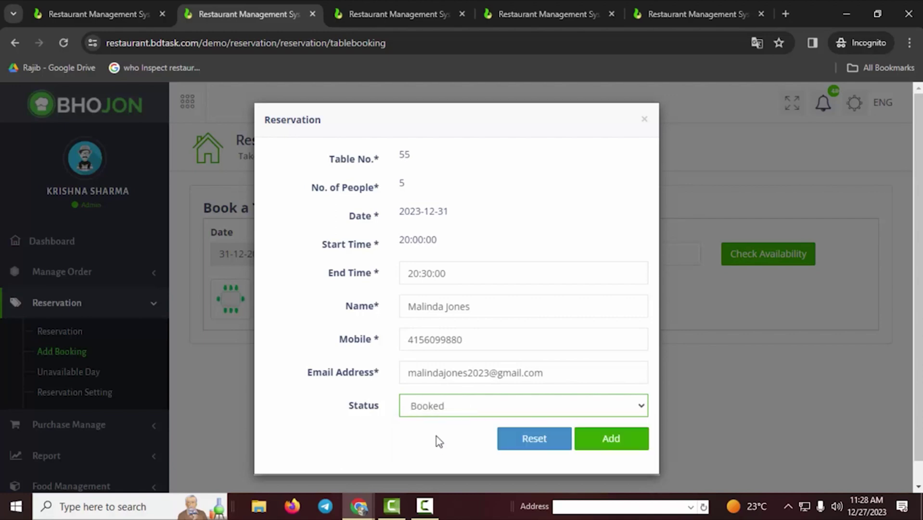
left_click(447, 408)
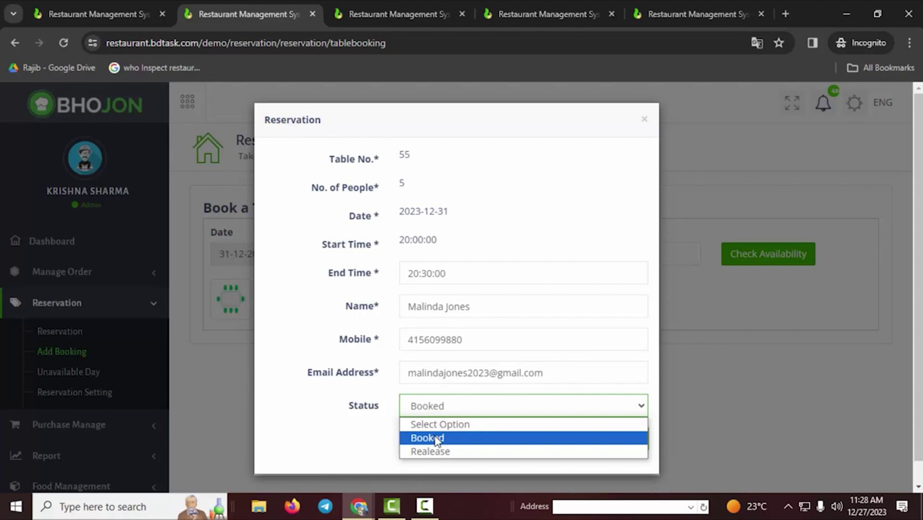
left_click(435, 438)
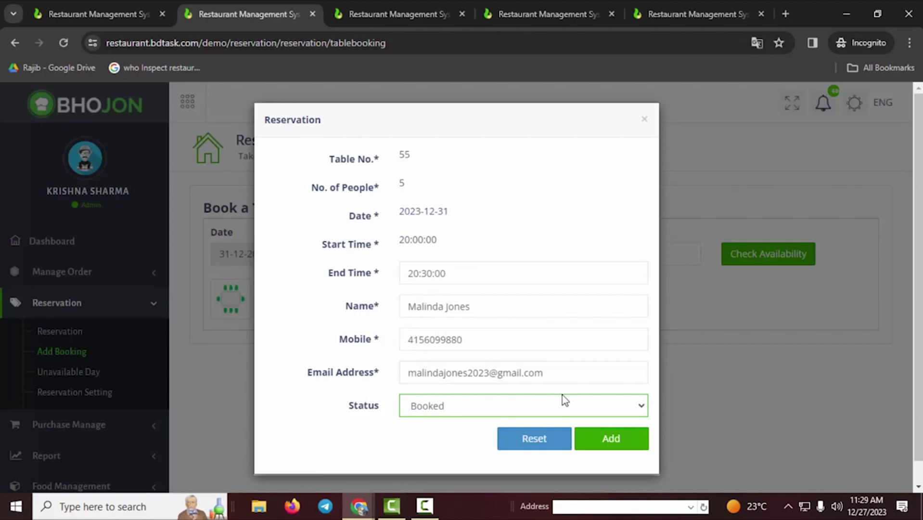
- Add the table 55 booking and return to the reservation list
left_click(625, 445)
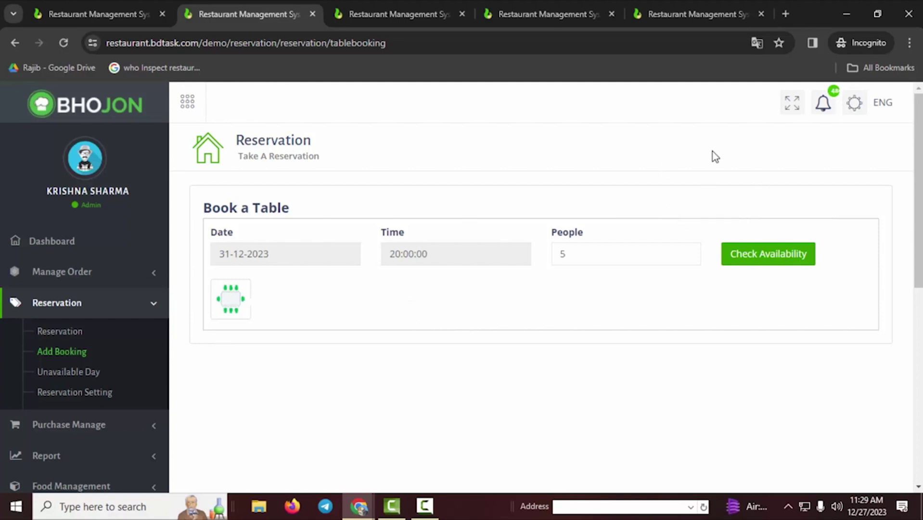
left_click(824, 106)
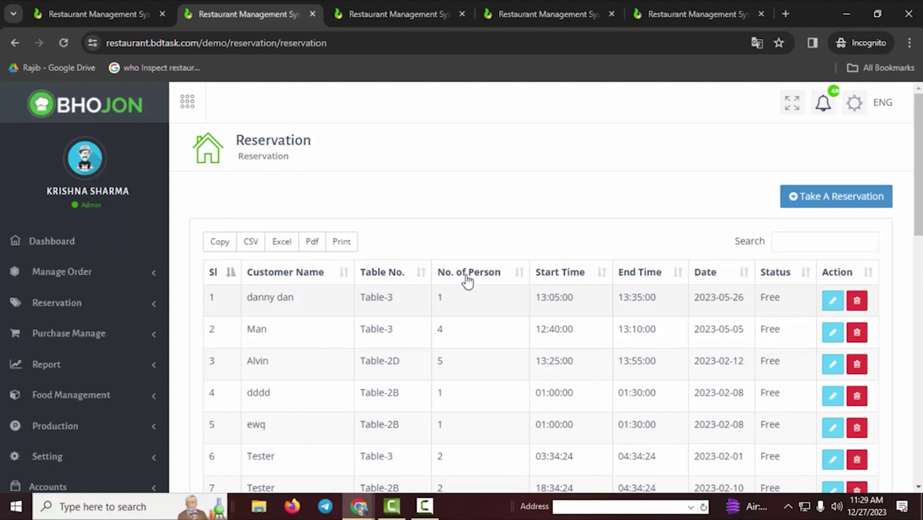
- Highlight the first reservation (Table-3, 13:05–13:35, 2023-05-26), then expand the Reservation sidebar menu
double_click(254, 299)
left_click(296, 303)
triple_click(296, 306)
left_click(395, 299)
triple_click(403, 303)
triple_click(501, 302)
triple_click(568, 299)
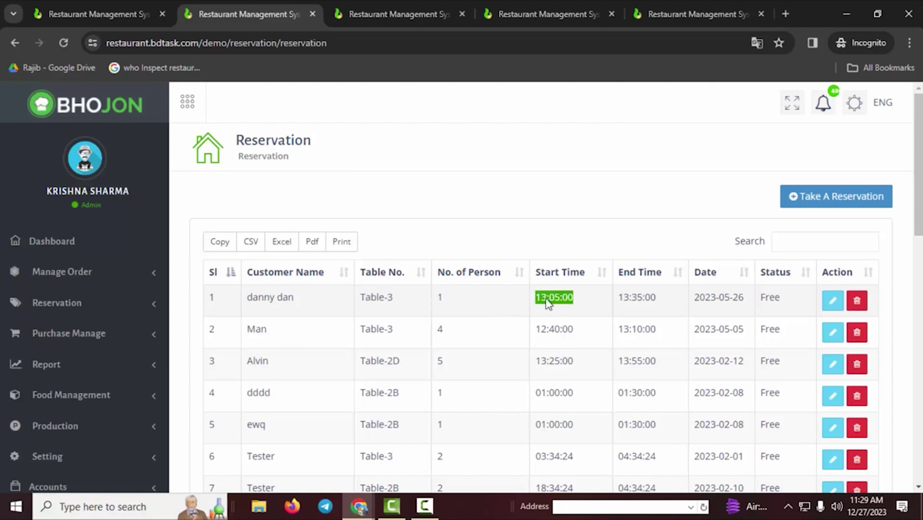
left_click_drag(619, 299, 655, 300)
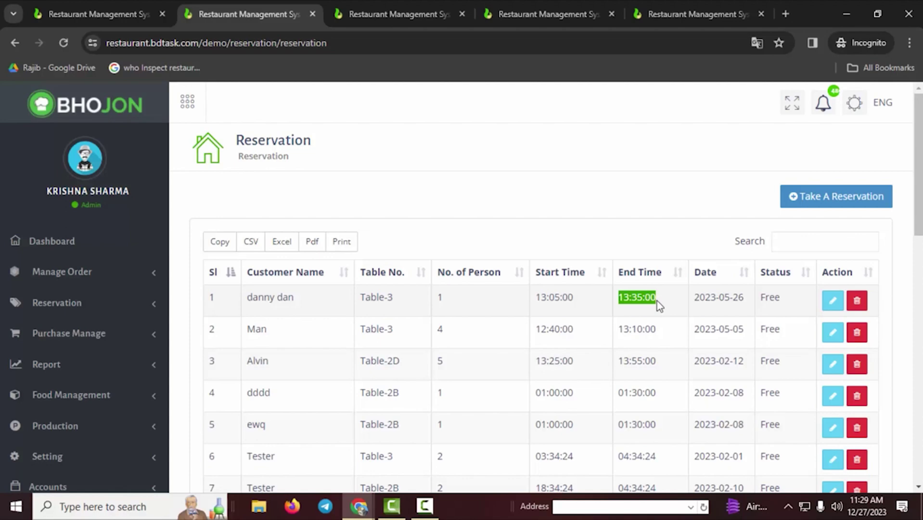
left_click_drag(745, 299, 693, 303)
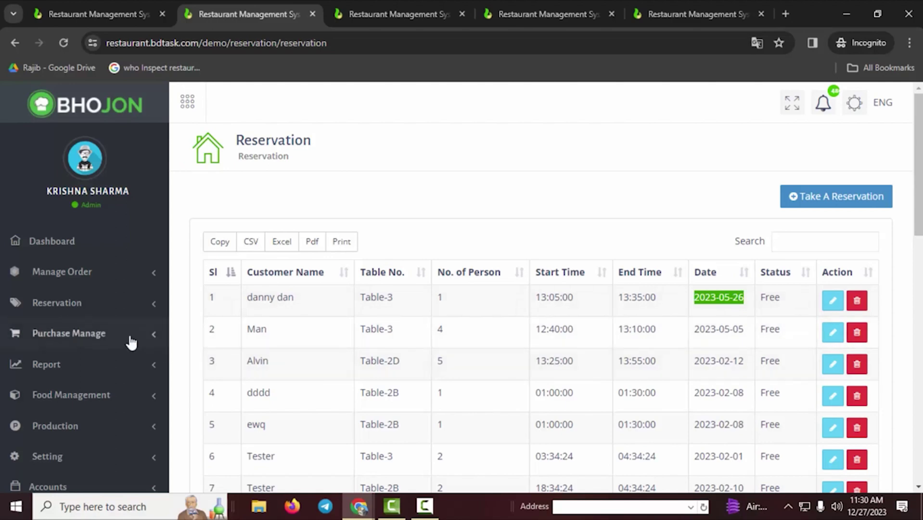
left_click(73, 303)
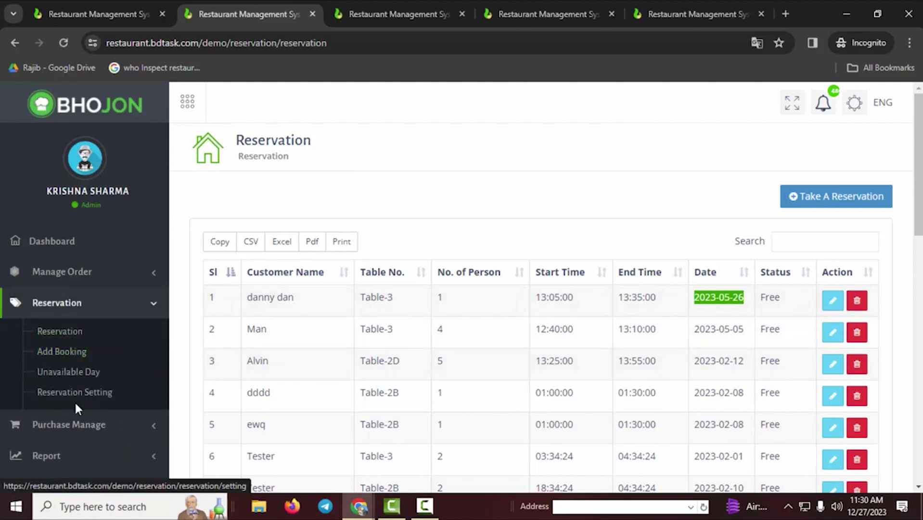